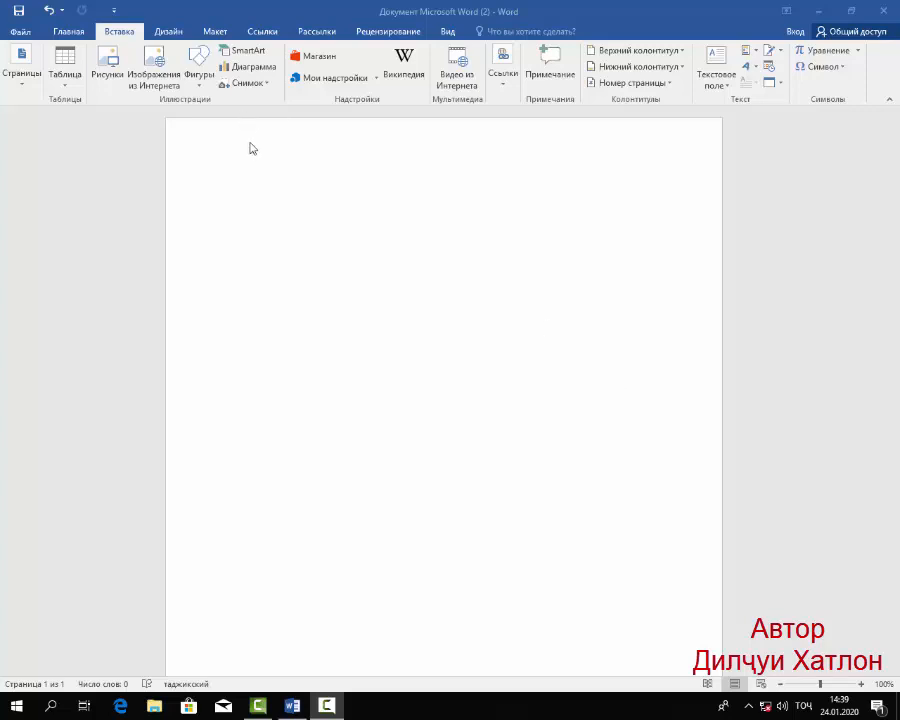
# Paste the heading "Руйхати гуруҳи 306" near the top centre of the blank page and start a new line below it.
pyautogui.click(325, 180)
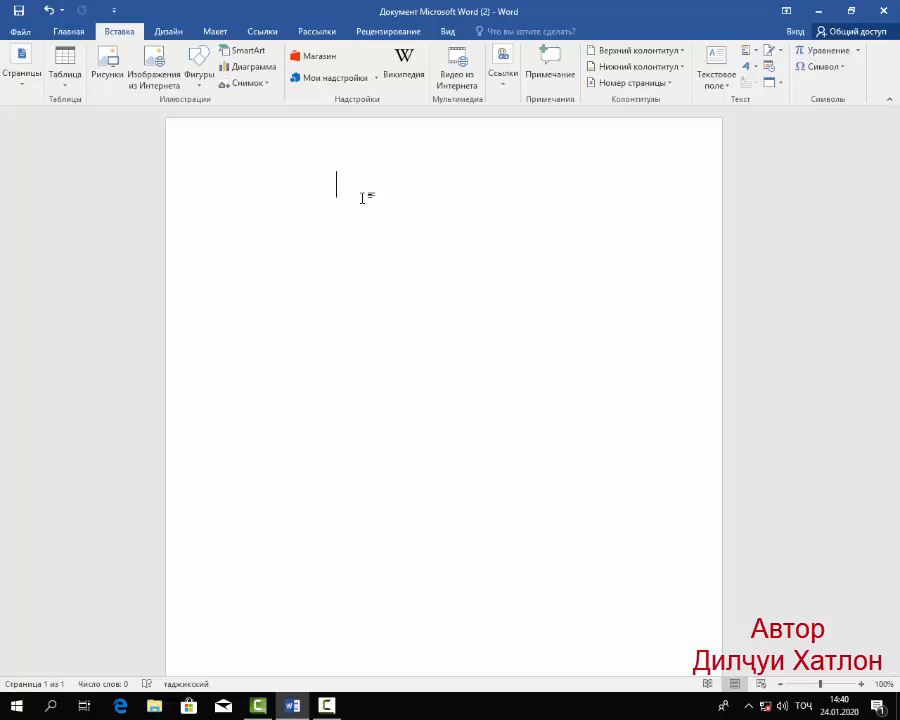
pyautogui.write('Руйхати гуруҳи 306')
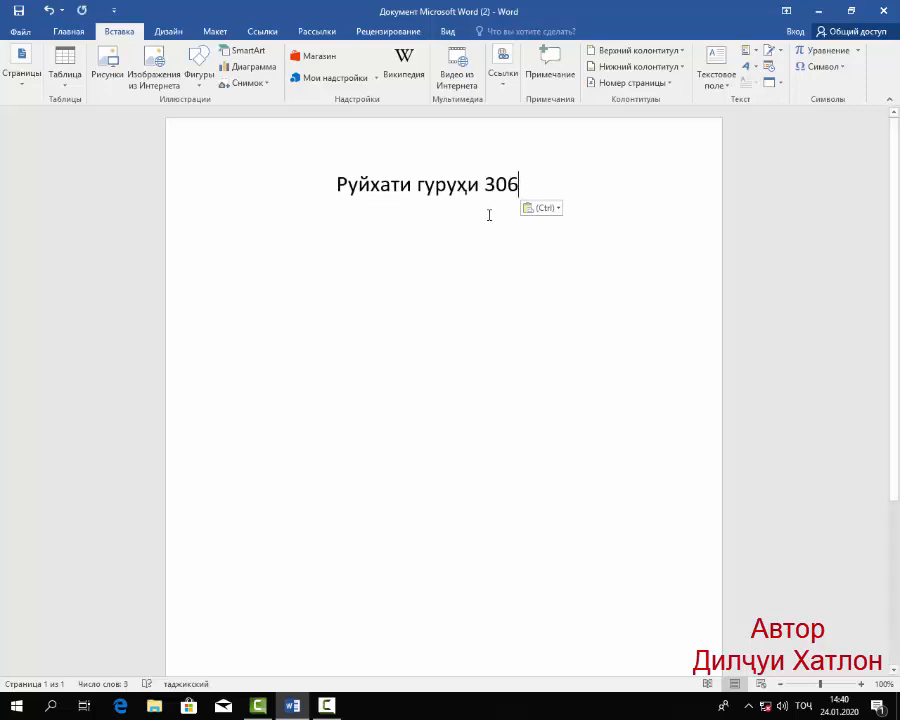
pyautogui.press('Return')
# Create a one-row, four-column table below the heading from a line of plus signs and hyphens, with a narrow first and a wide second column.
pyautogui.write('+')
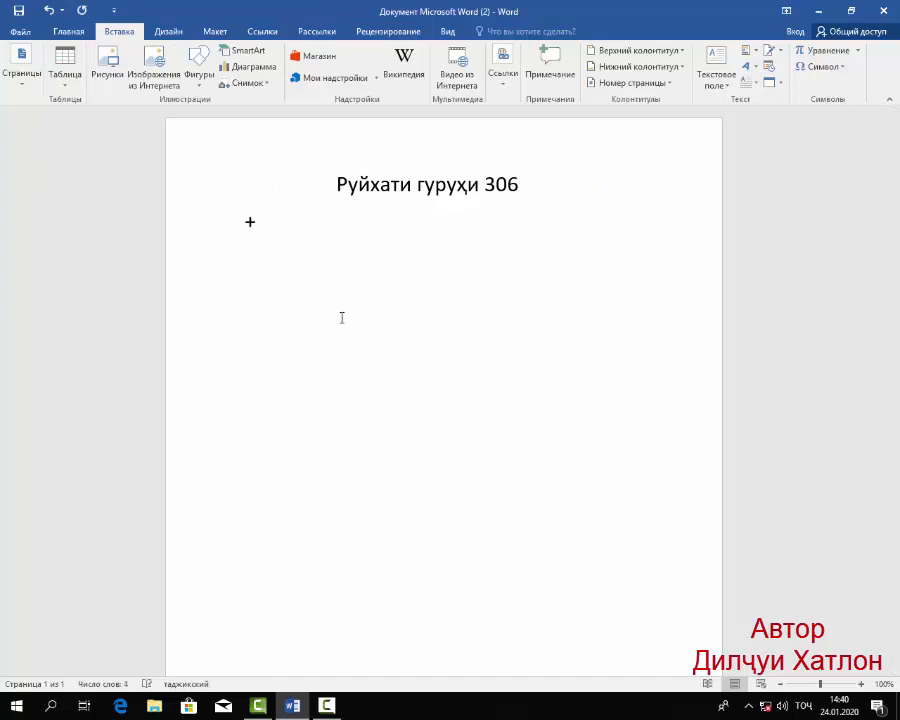
pyautogui.write('--++')
pyautogui.press('BackSpace')
pyautogui.write('-----------------------')
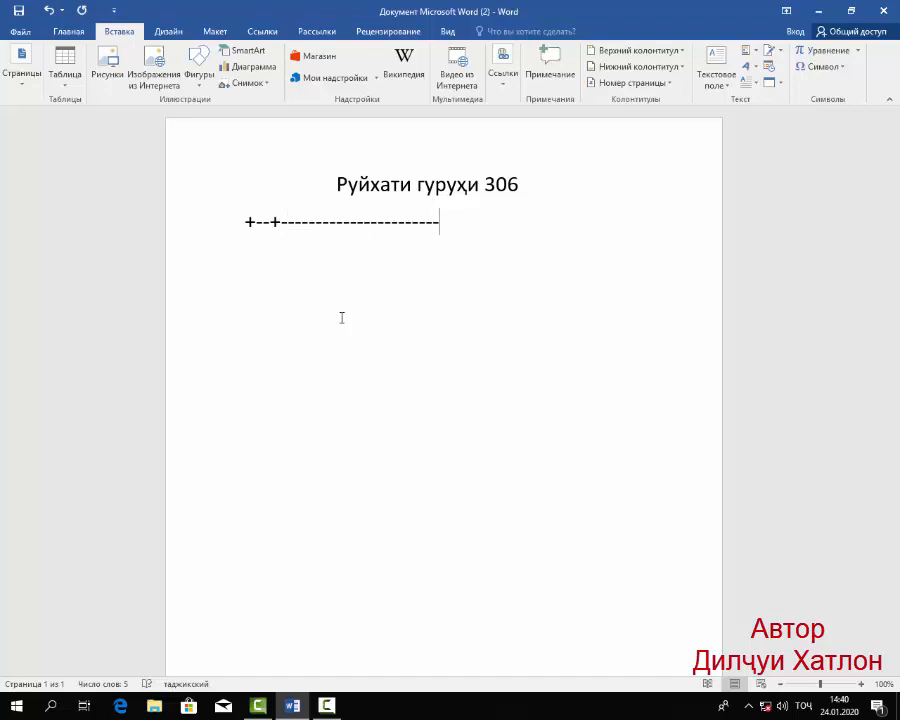
pyautogui.write('+----------------')
pyautogui.write('+---------')
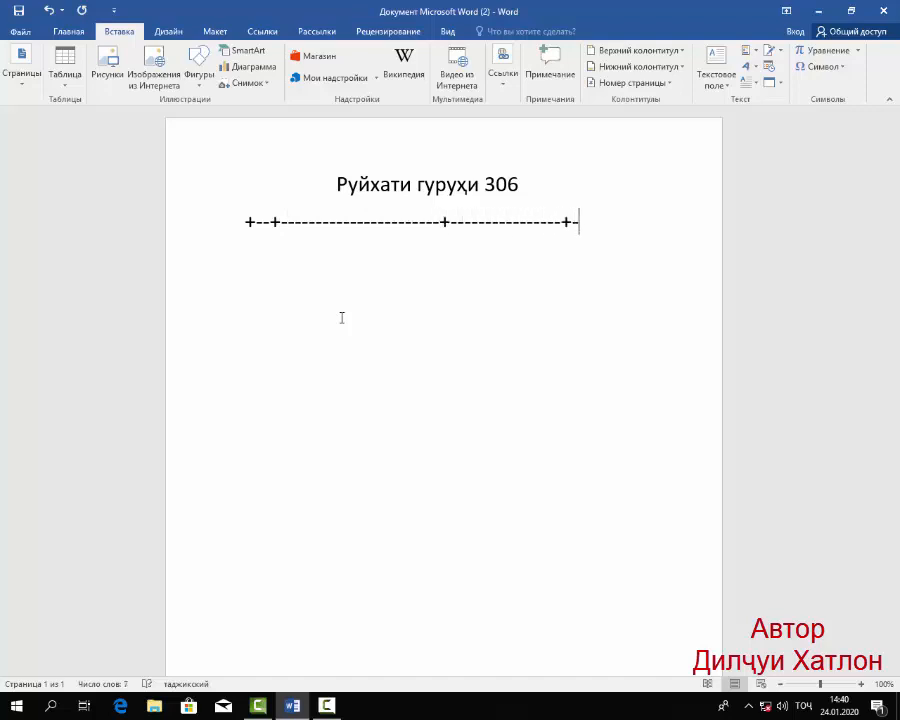
pyautogui.write('--+')
pyautogui.press('Return')
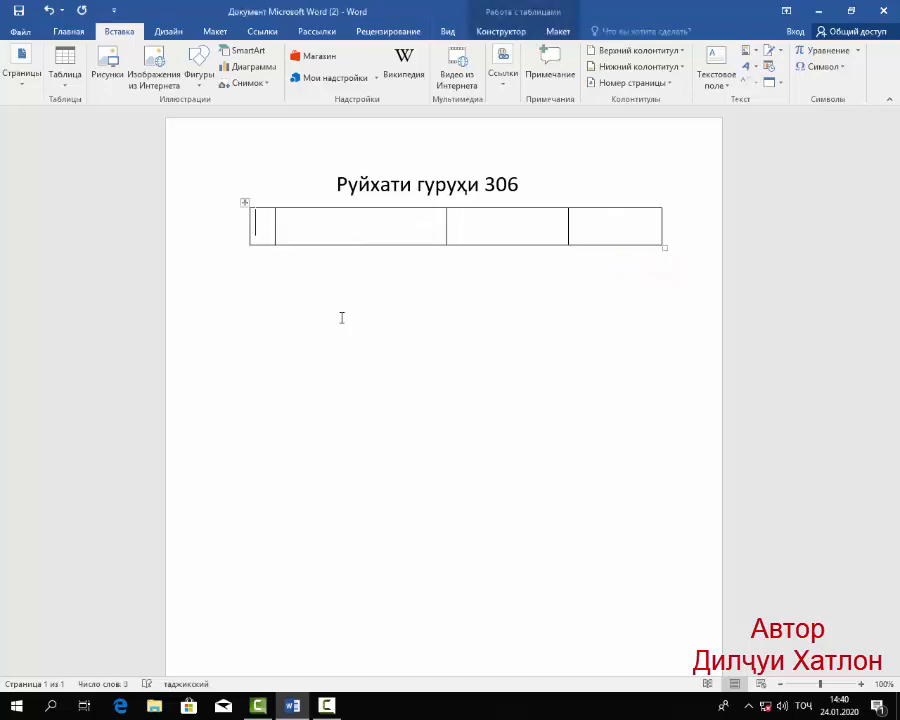
# Extend the table to nine rows and widen it slightly towards the page's right edge.
pyautogui.press('Tab')
pyautogui.press('Tab')
pyautogui.press('Tab')
pyautogui.press('Tab')
pyautogui.press('Tab')
pyautogui.press('Tab')
pyautogui.press('Tab')
pyautogui.press('Tab')
pyautogui.press('Tab')
pyautogui.press('Tab')
pyautogui.press('Tab')
pyautogui.press('Tab')
pyautogui.press('Tab')
pyautogui.press('Tab')
pyautogui.press('Tab')
pyautogui.press('Tab')
pyautogui.press('Tab')
pyautogui.press('Tab')
pyautogui.press('Tab')
pyautogui.press('Tab')
pyautogui.press('Tab')
pyautogui.press('Tab')
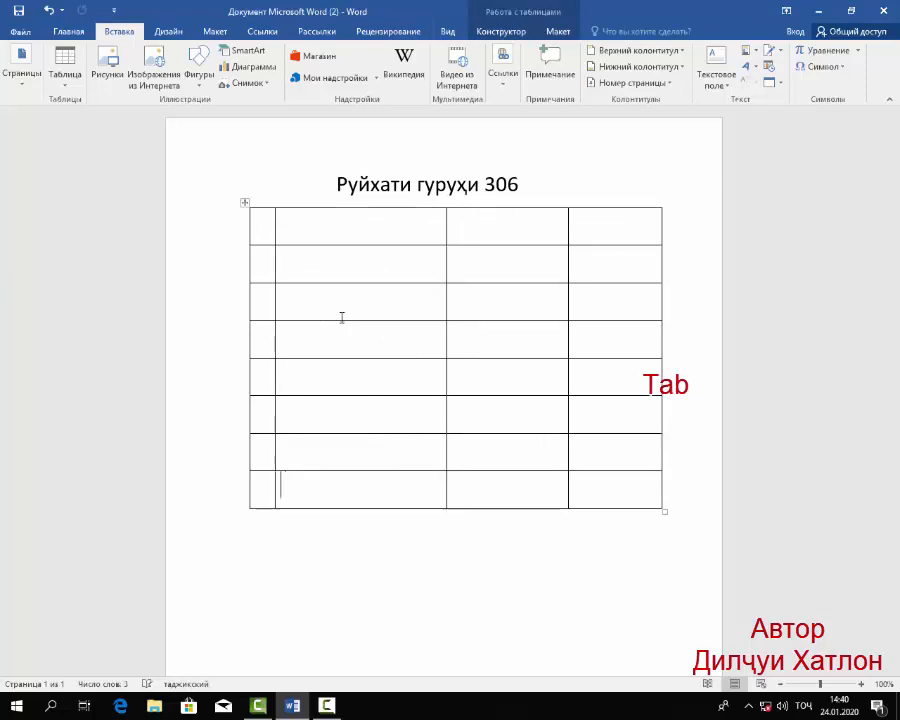
pyautogui.press('Tab')
pyautogui.press('Tab')
pyautogui.press('Tab')
pyautogui.press('Tab')
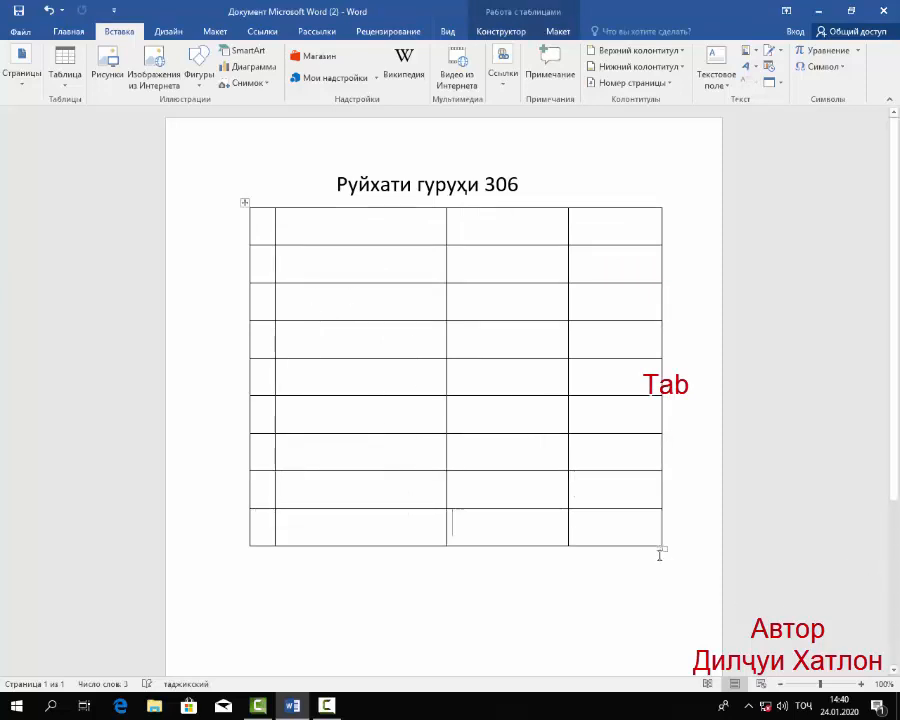
pyautogui.moveTo(665, 547); pyautogui.dragTo(697, 549)
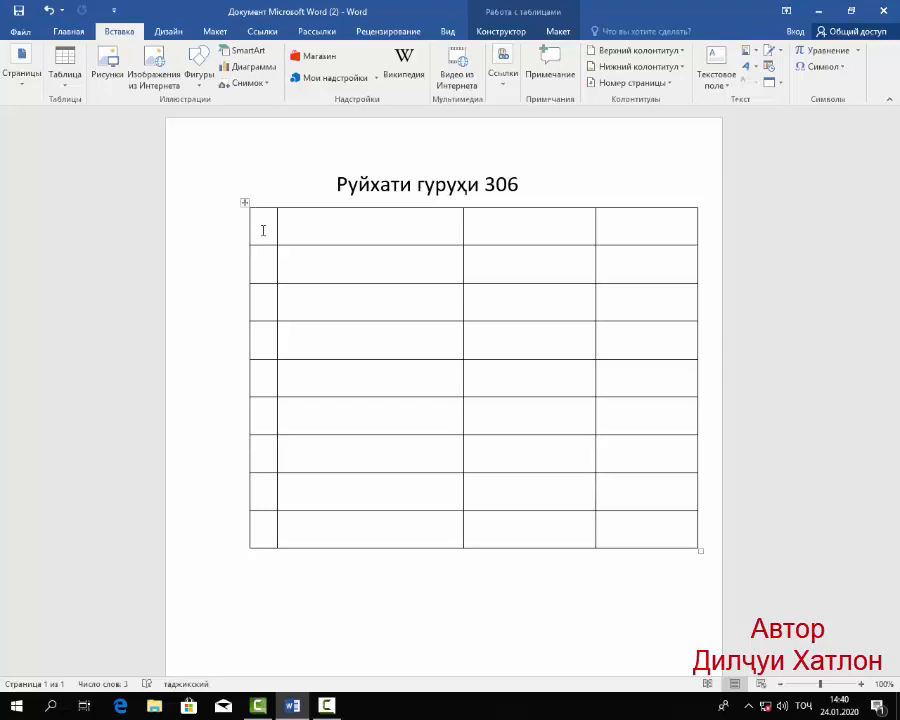
# Enter "№" as the first column's header and number the rows below it from 1 to 8.
pyautogui.write('№')
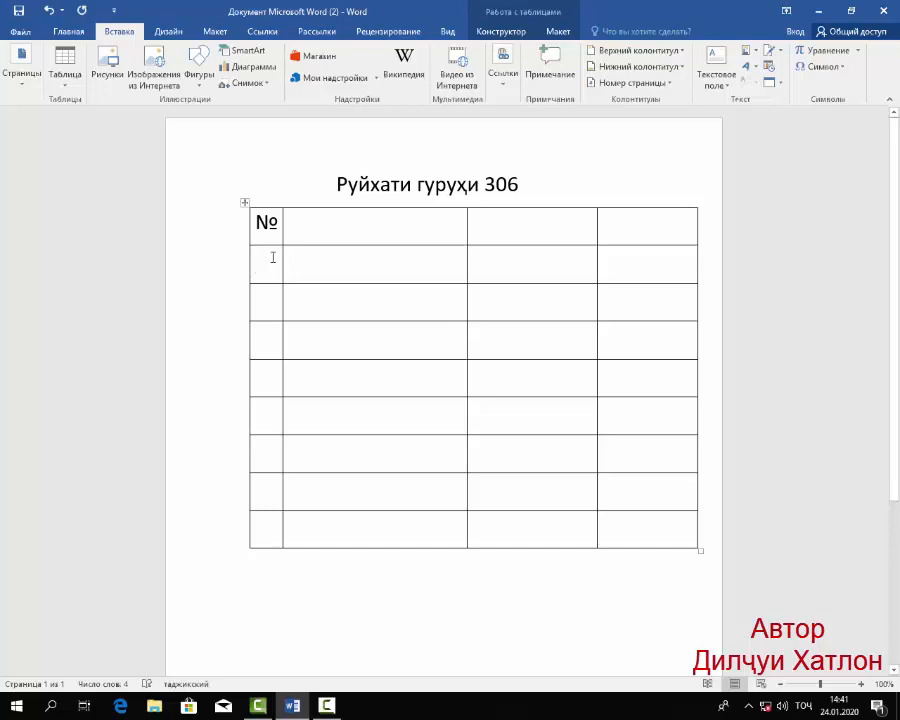
pyautogui.press('Down')
pyautogui.press('Down')
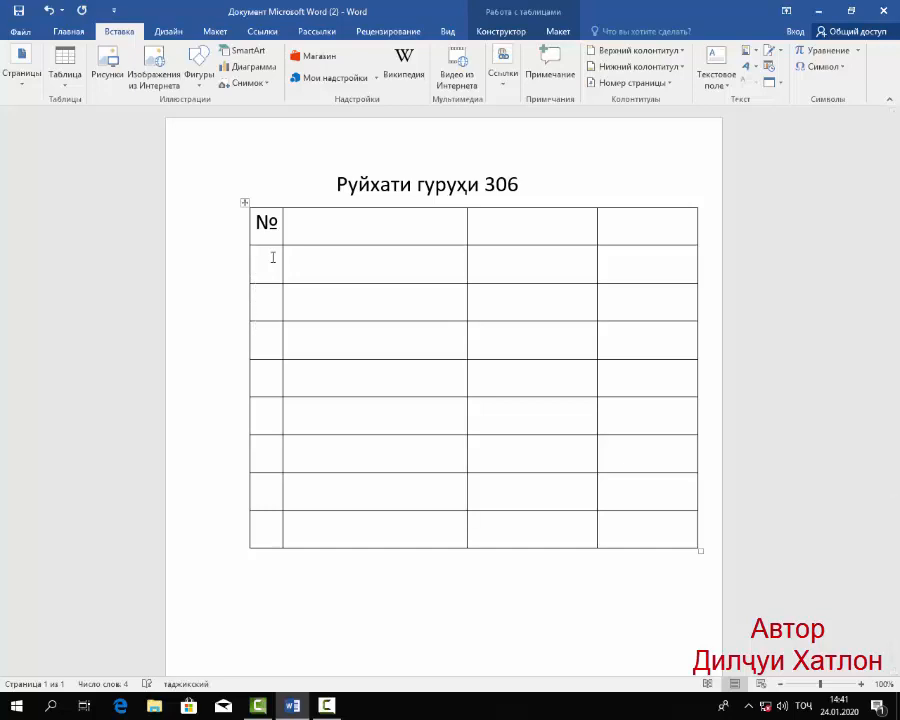
pyautogui.click(272, 257)
pyautogui.write('1')
pyautogui.press('Down')
pyautogui.write('2 ')
pyautogui.write('3')
pyautogui.press('Down')
pyautogui.write('4')
pyautogui.press('Down')
pyautogui.write('5')
pyautogui.press('Down')
pyautogui.write('6')
pyautogui.press('Down')
pyautogui.write('7')
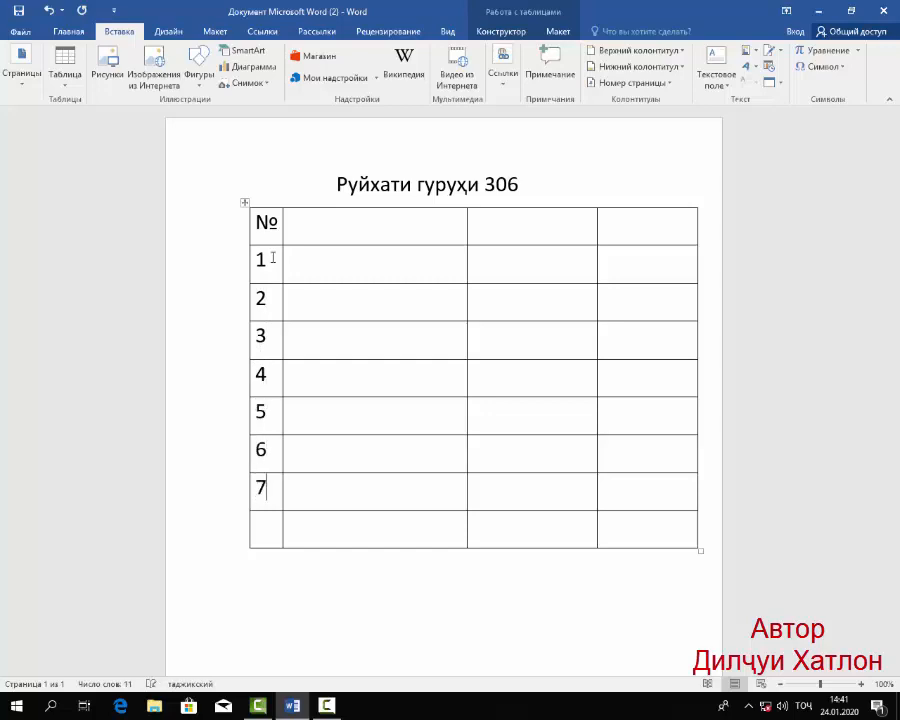
pyautogui.press('Down')
pyautogui.write('8')
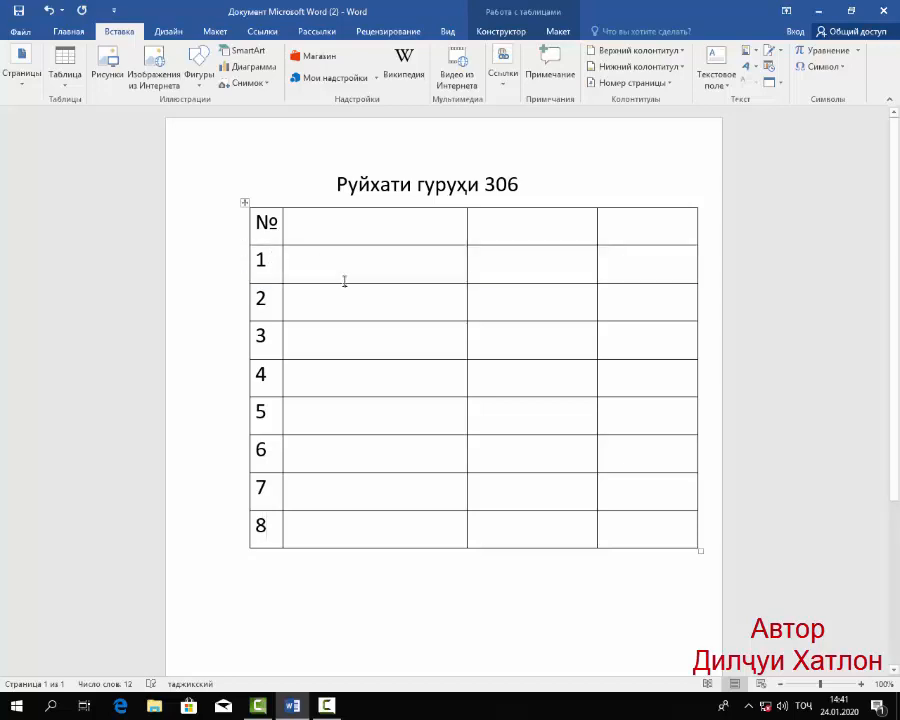
# Set the font size of the whole table to 14.
pyautogui.click(348, 228)
pyautogui.click(68, 32)
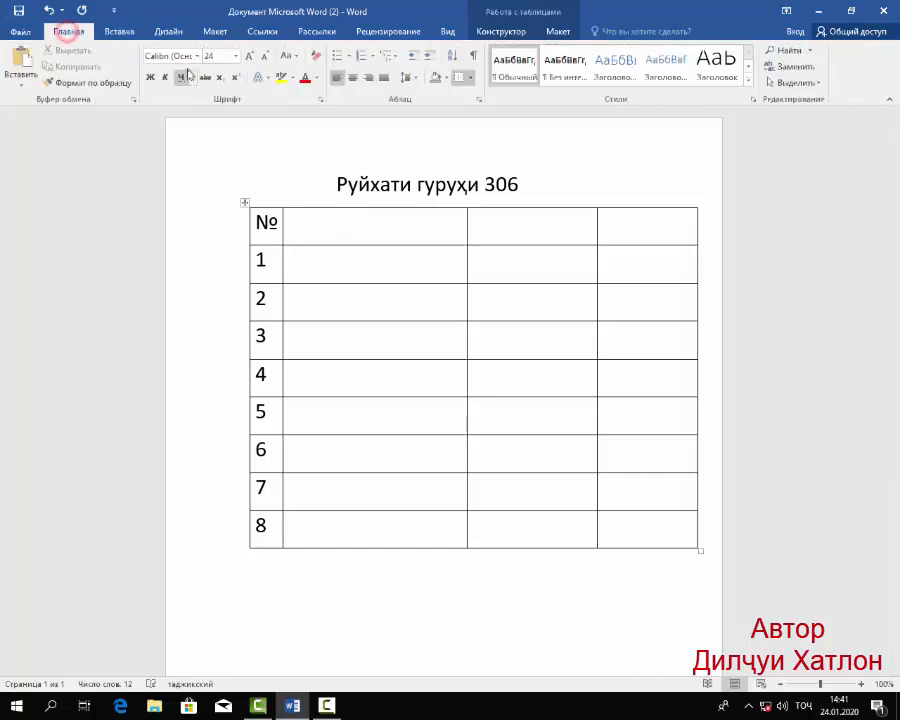
pyautogui.click(235, 58)
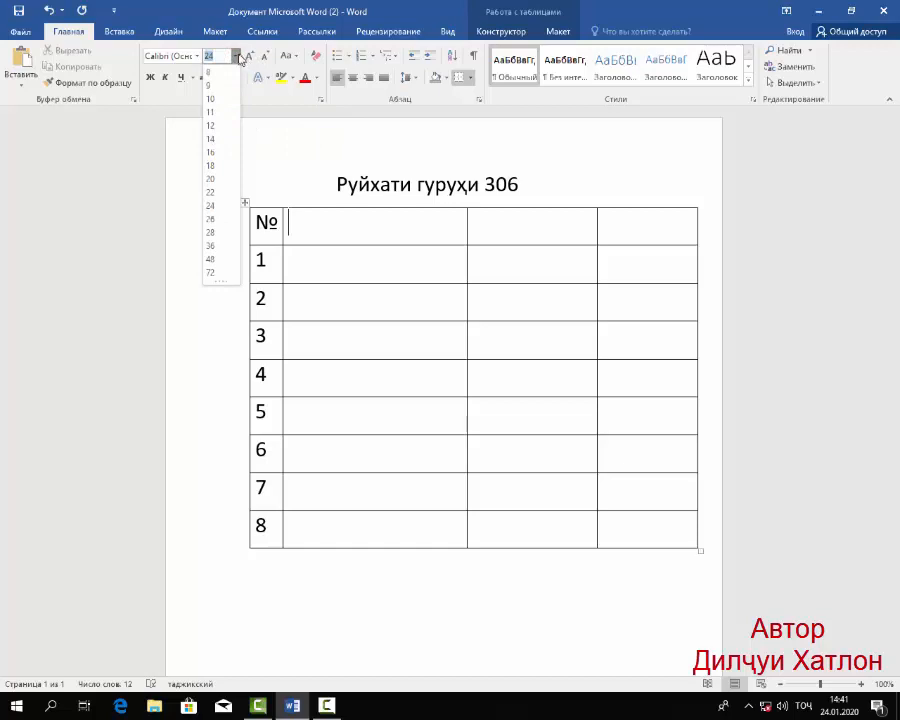
pyautogui.click(236, 57)
pyautogui.moveTo(704, 555)
pyautogui.mouseDown()
pyautogui.moveTo(374, 337)
pyautogui.moveTo(281, 213)
pyautogui.mouseUp()
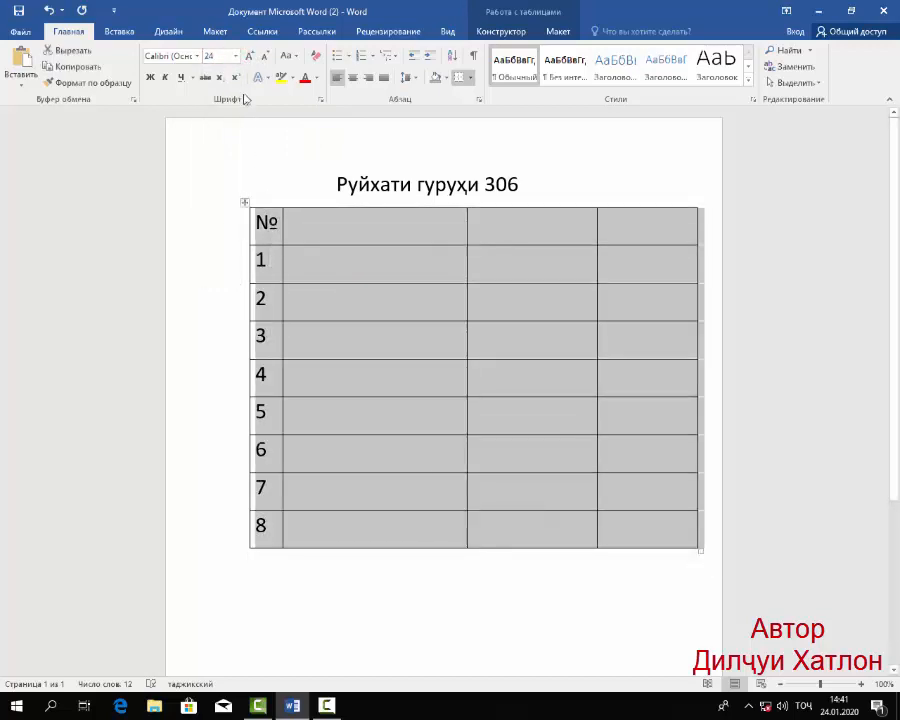
pyautogui.click(236, 57)
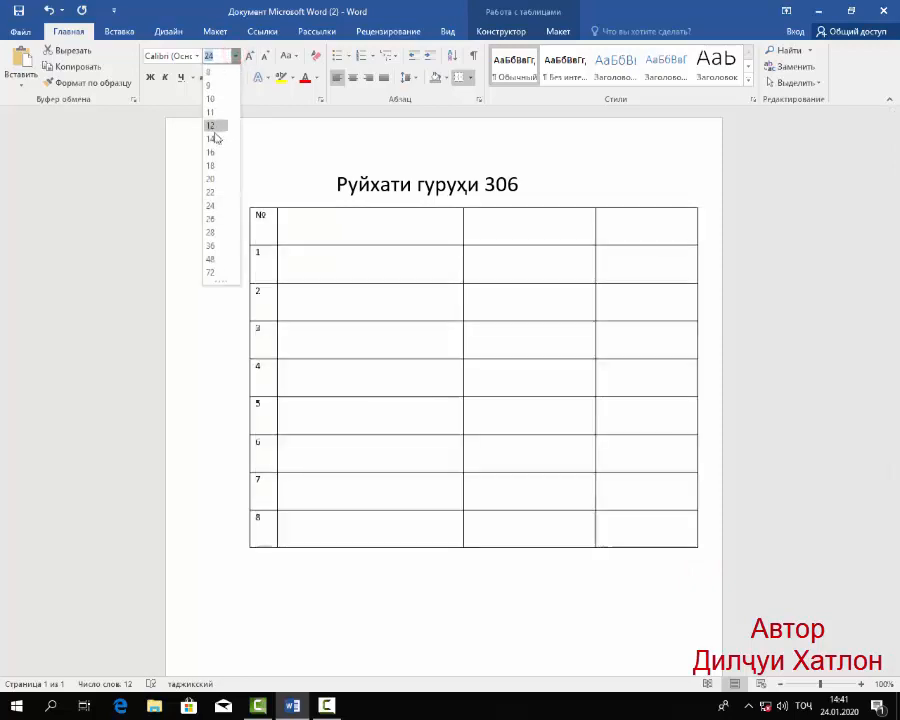
pyautogui.click(212, 139)
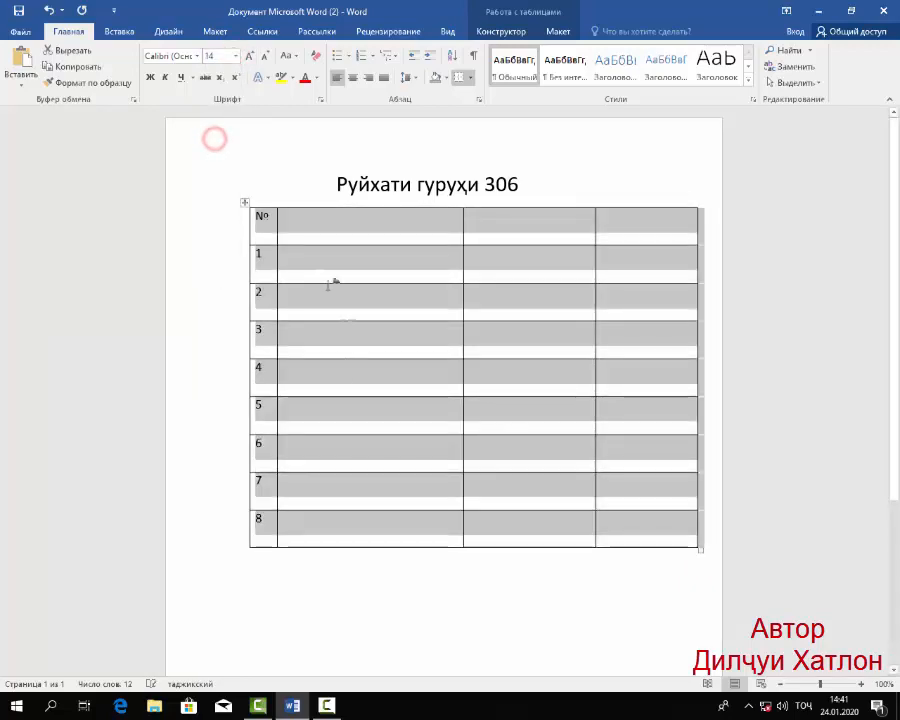
pyautogui.click(362, 606)
# Enter "Ному насаб" as the second column's header and centre it in its cell.
pyautogui.click(297, 223)
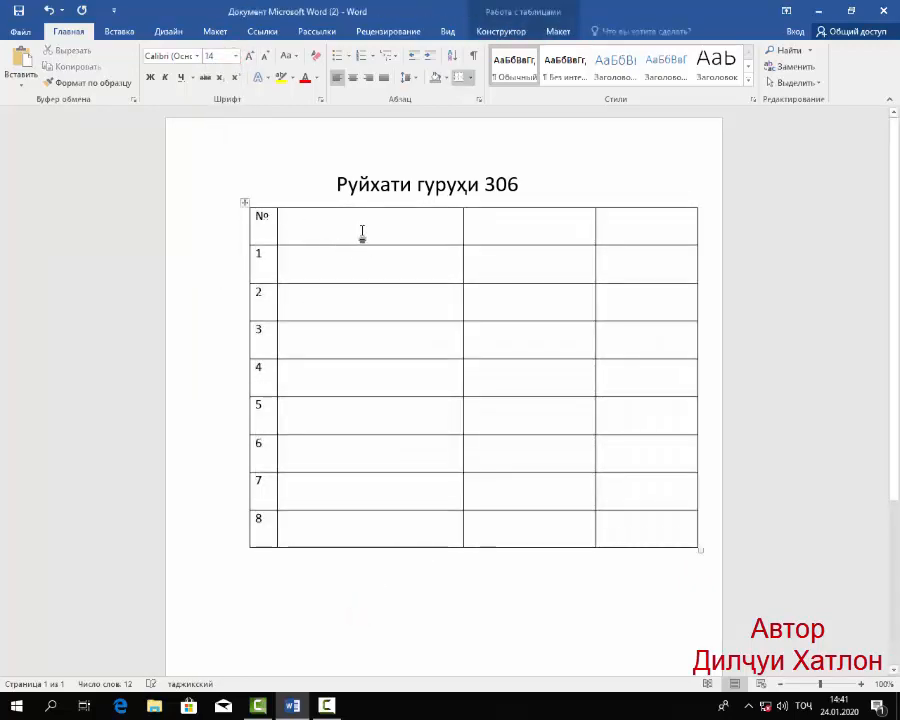
pyautogui.write('Ном')
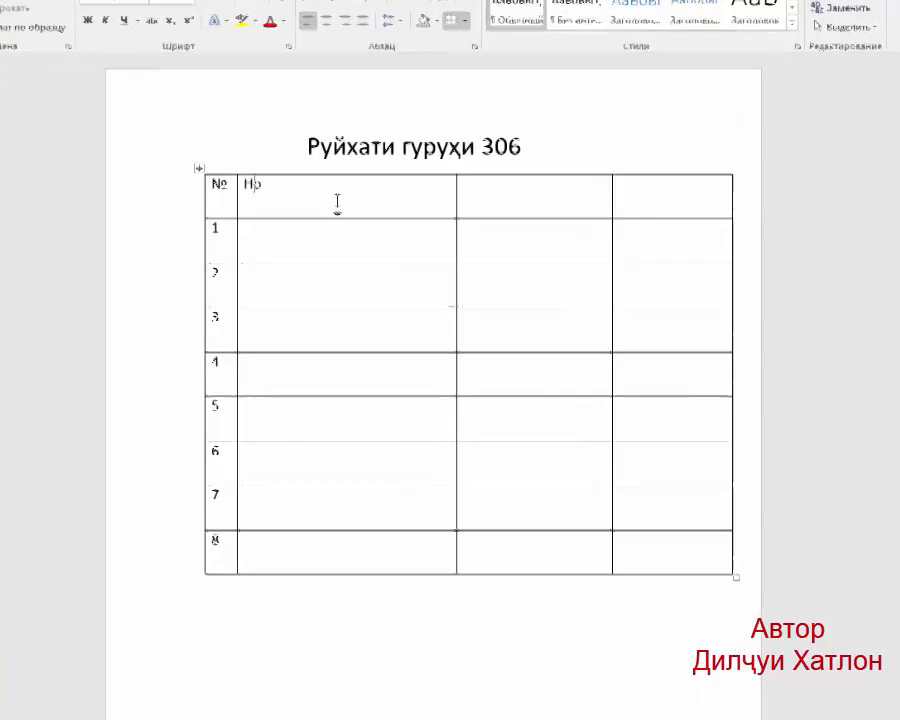
pyautogui.write('у н')
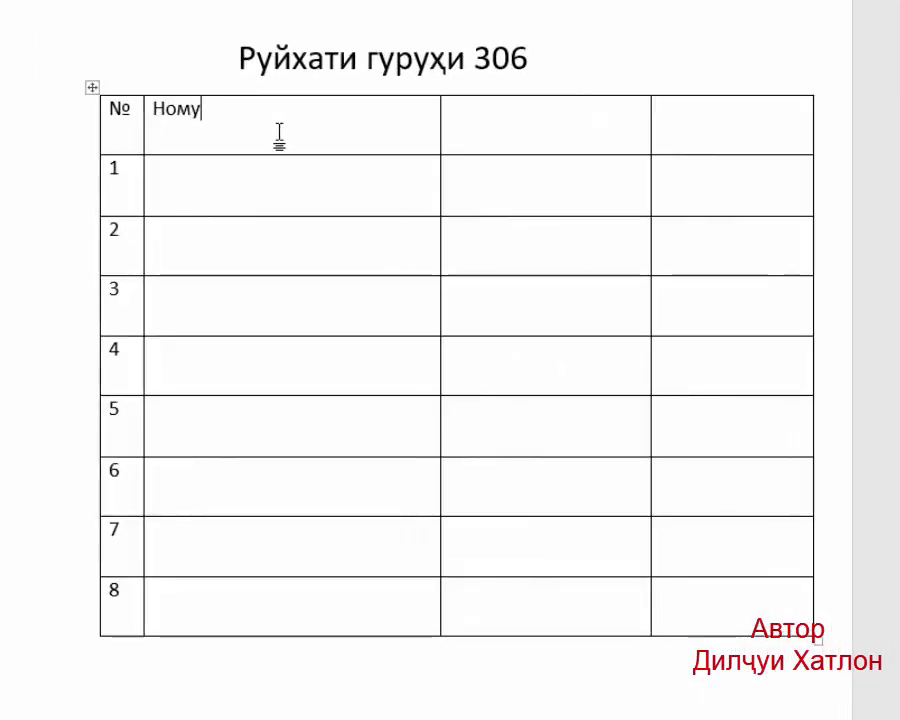
pyautogui.write('асаб')
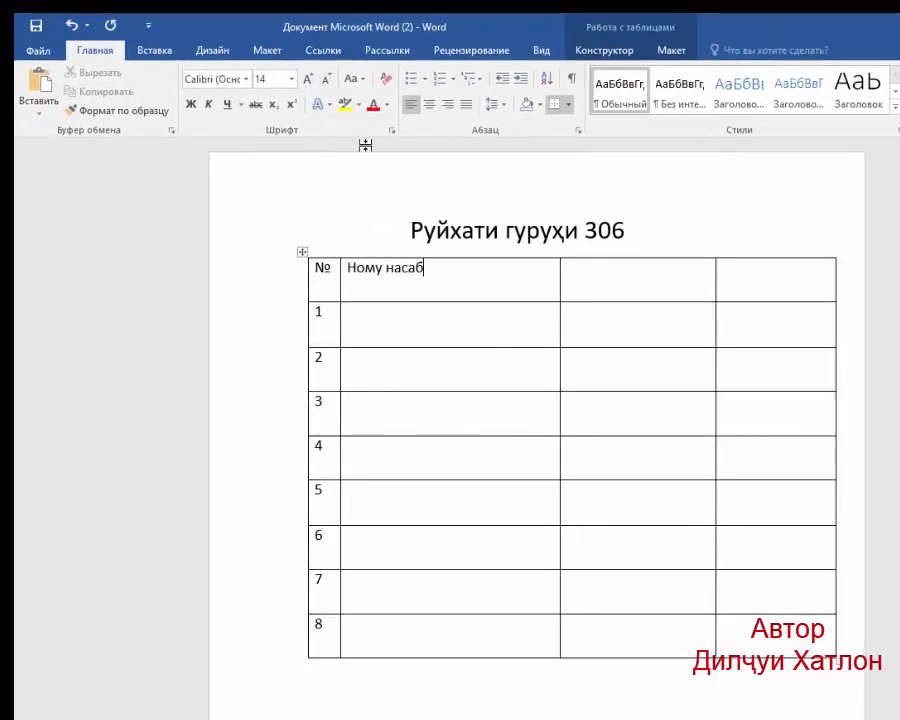
pyautogui.click(448, 104)
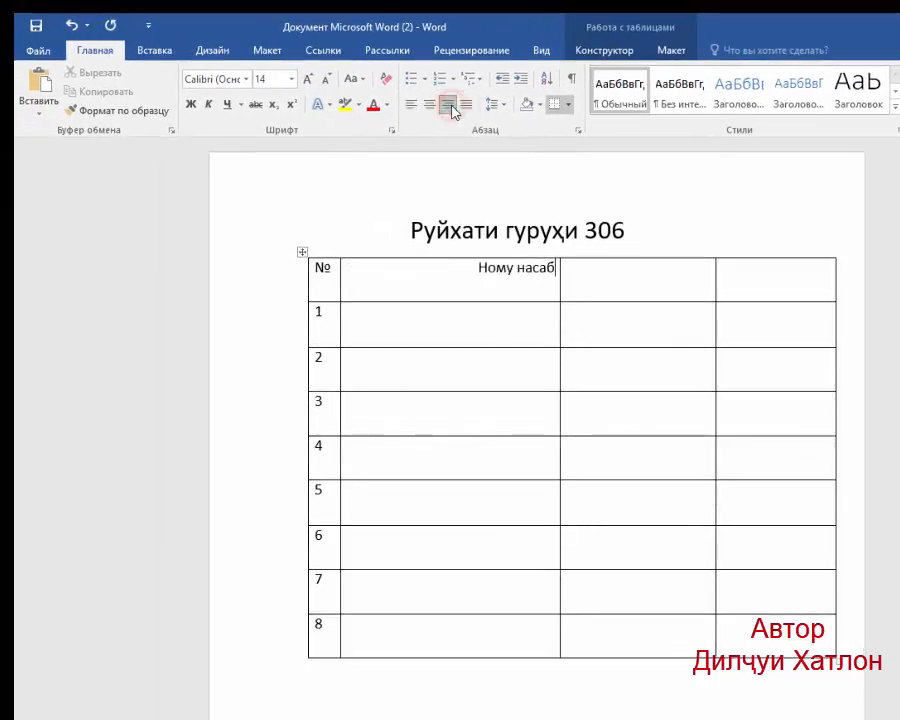
pyautogui.click(435, 104)
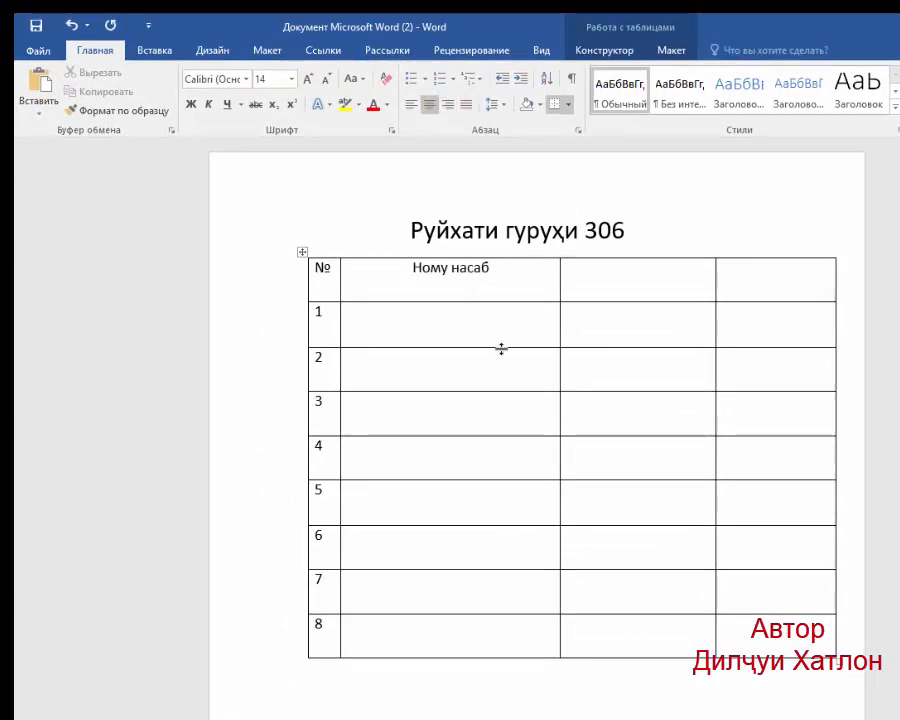
# Make the header text "Ному насаб" bold.
pyautogui.click(495, 267)
pyautogui.moveTo(495, 267); pyautogui.dragTo(412, 268)
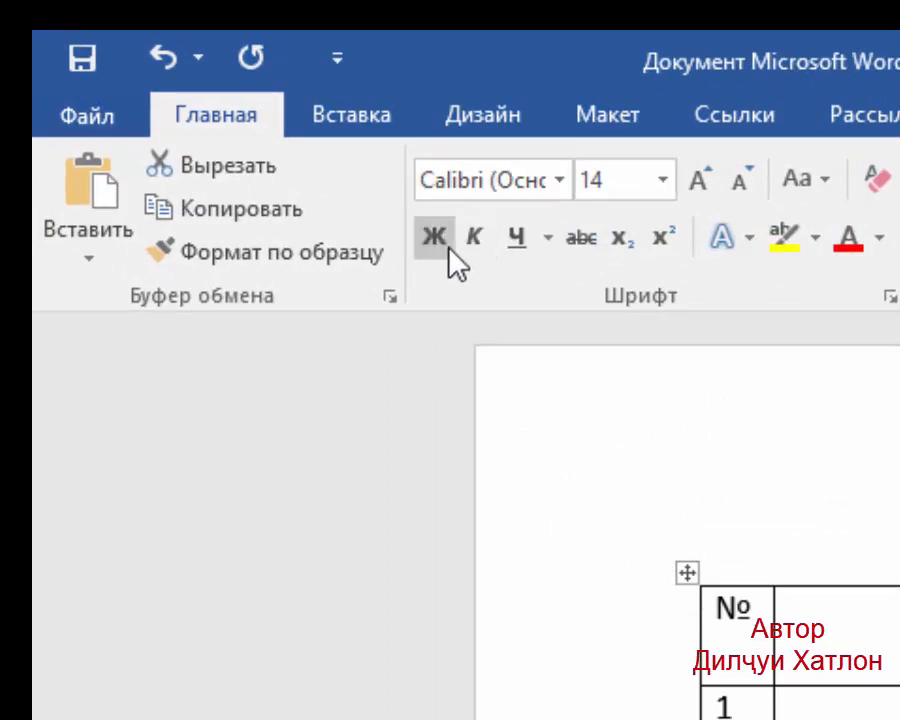
pyautogui.click(445, 243)
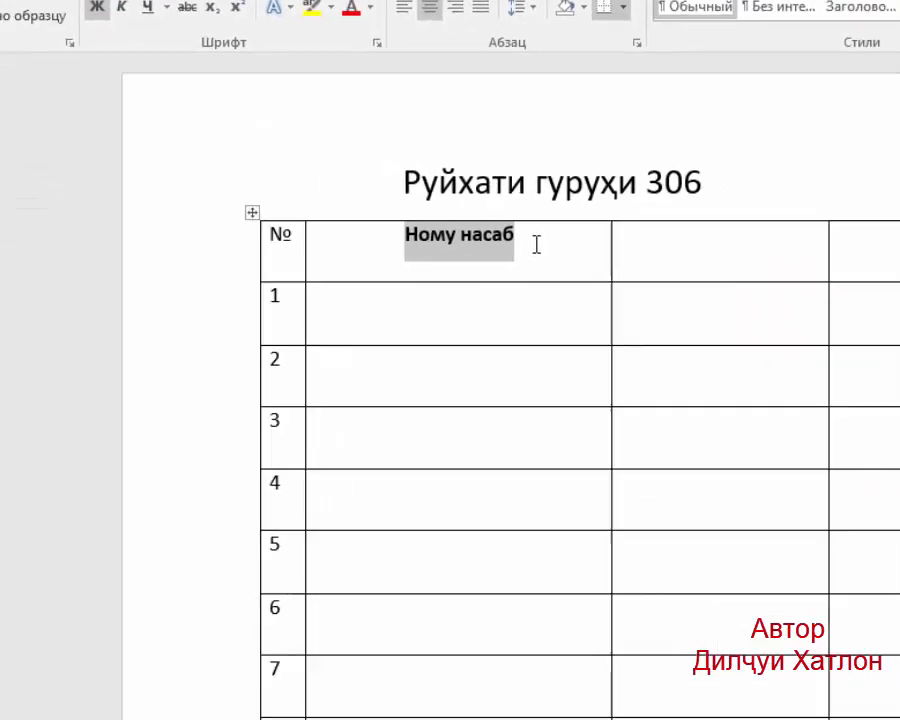
pyautogui.click(896, 463)
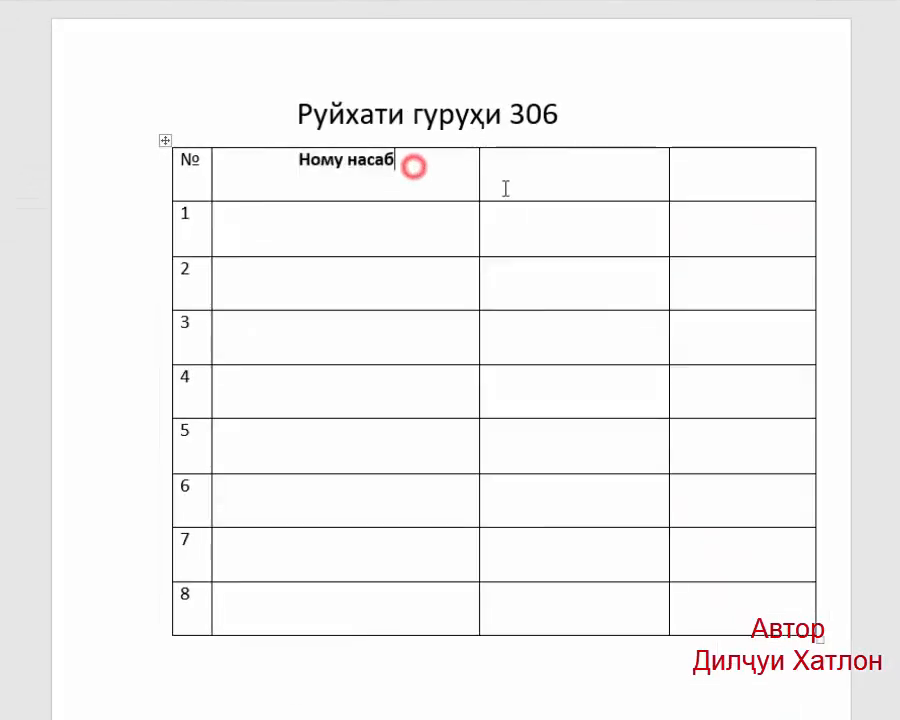
# Enter "Шаҳр /ноҳия" as the third column's header.
pyautogui.click(554, 175)
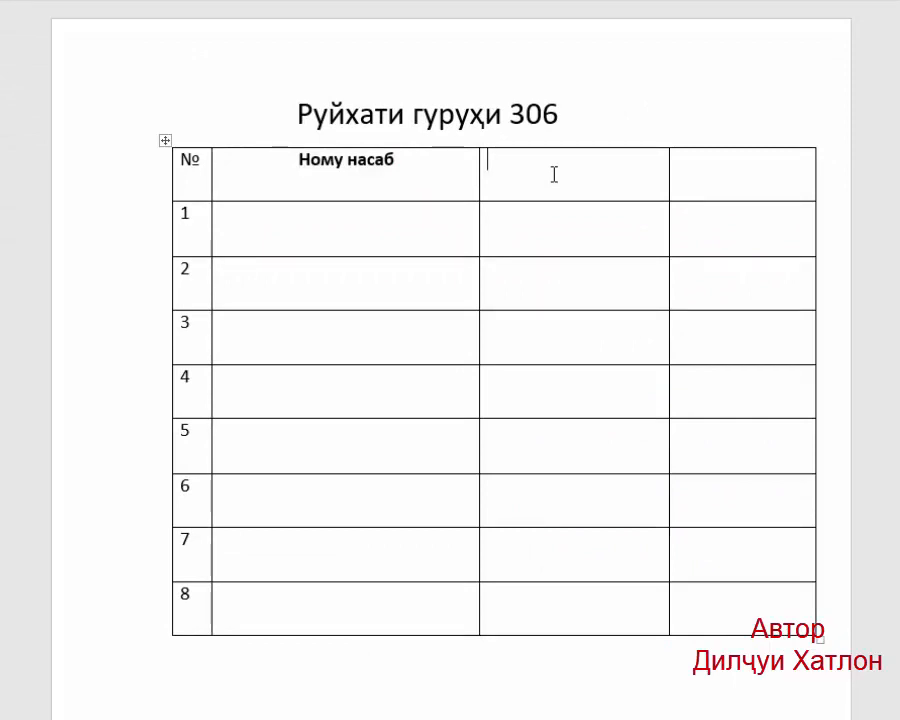
pyautogui.write('Ш.')
pyautogui.press('BackSpace')
pyautogui.press('BackSpace')
pyautogui.write('/')
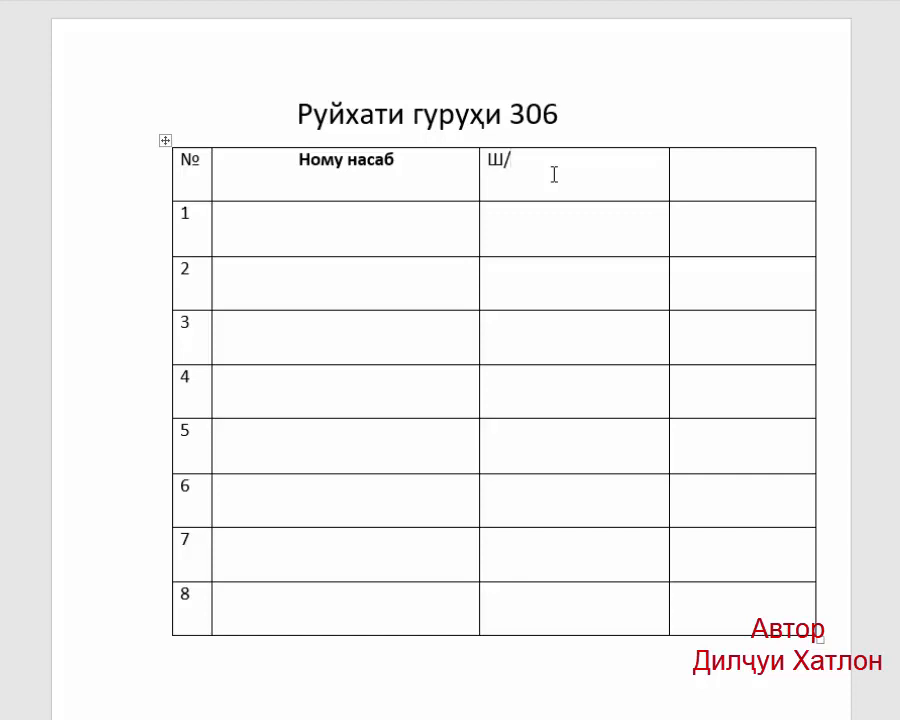
pyautogui.press('BackSpace')
pyautogui.write('аҳр /ноҳия')
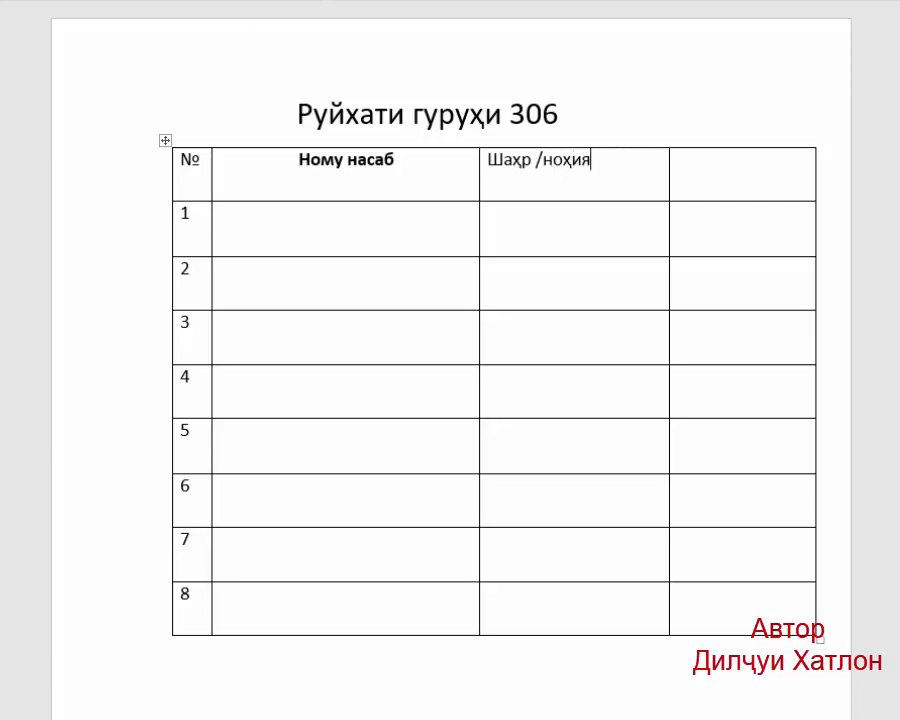
# Centre the header "Шаҳр /ноҳия" in its cell and make it bold.
pyautogui.click(402, 66)
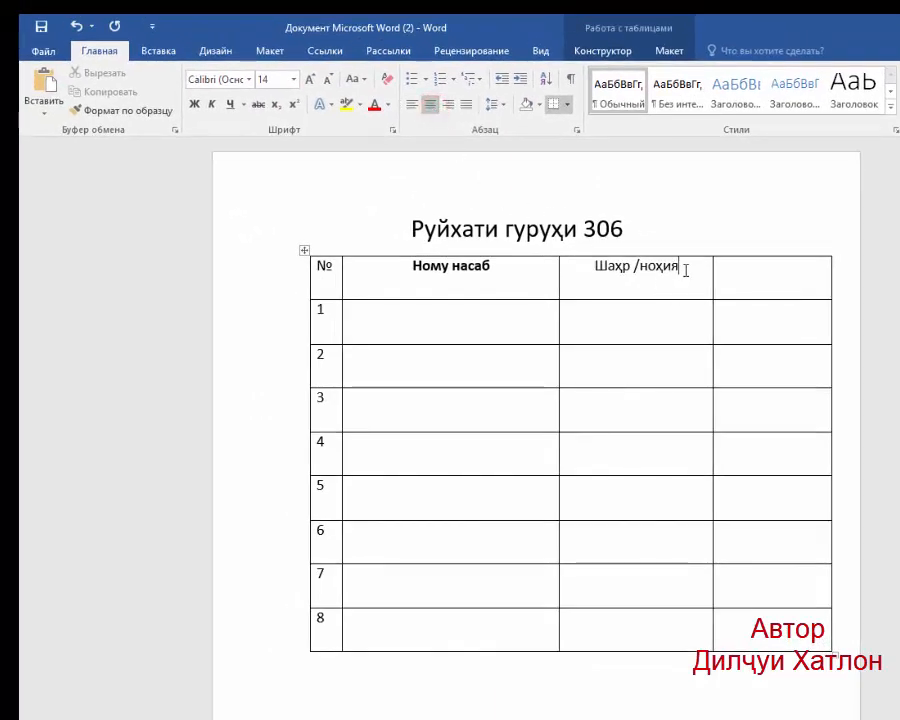
pyautogui.moveTo(683, 265); pyautogui.dragTo(585, 257)
pyautogui.click(196, 106)
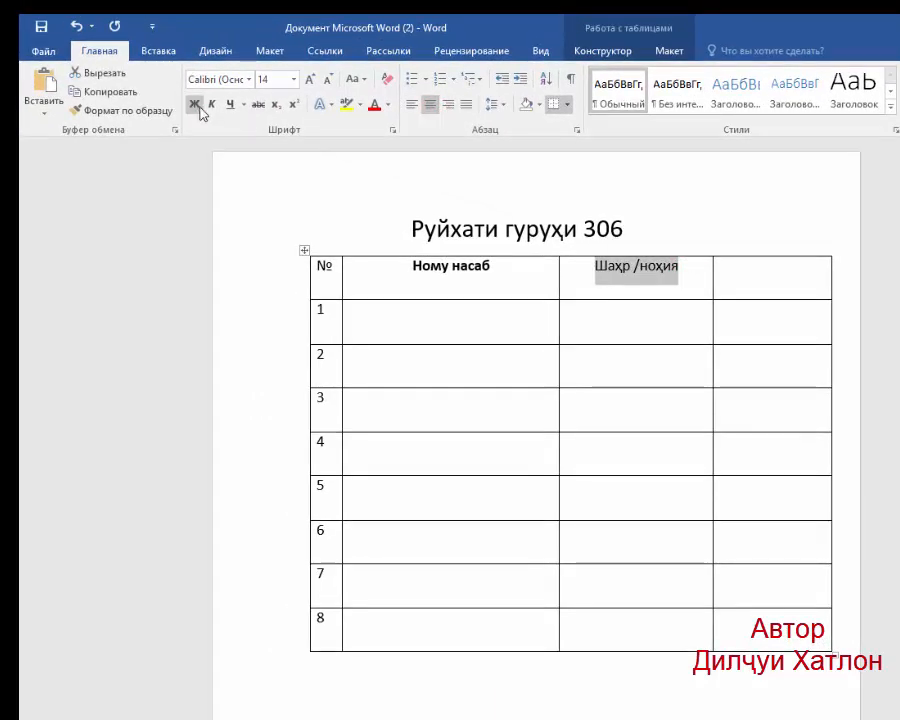
# Enter "Рақамҳои тел" as the fourth column's header and make it bold.
pyautogui.click(771, 276)
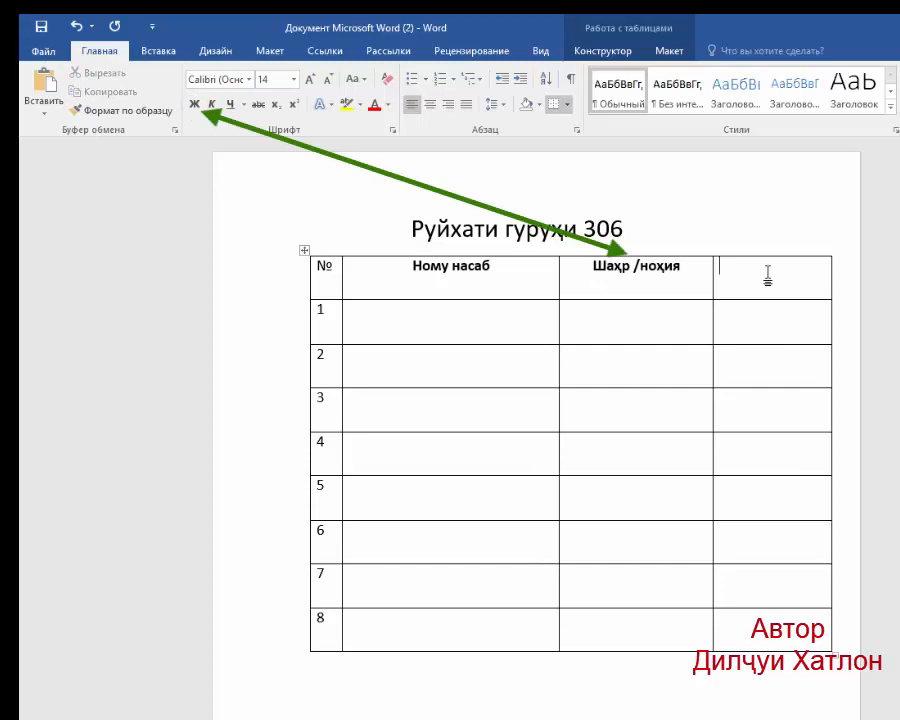
pyautogui.write('Рақамҳои ')
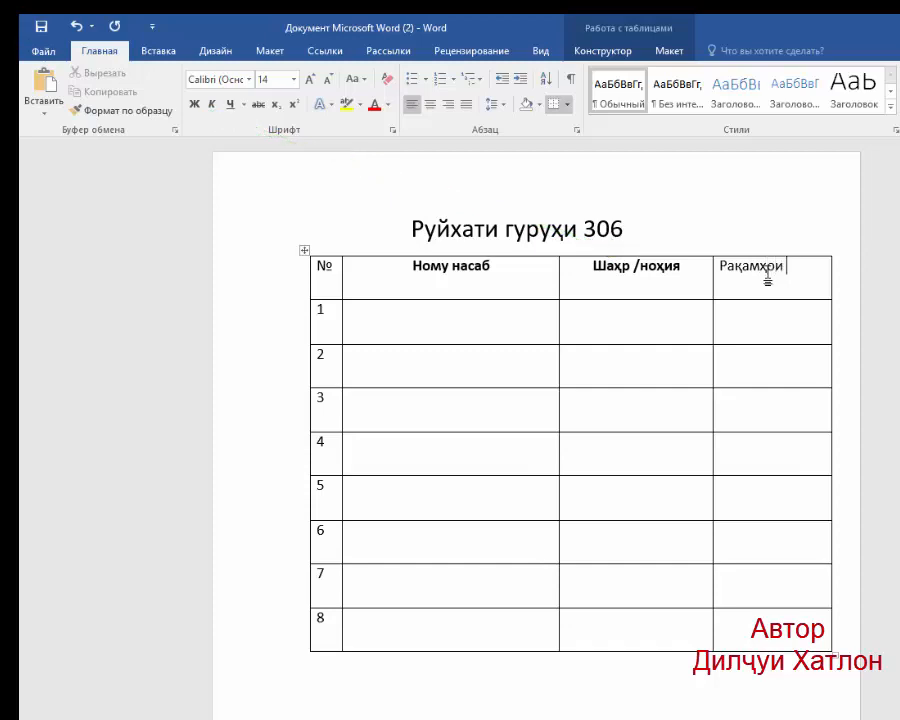
pyautogui.write('тел')
pyautogui.tripleClick(809, 267)
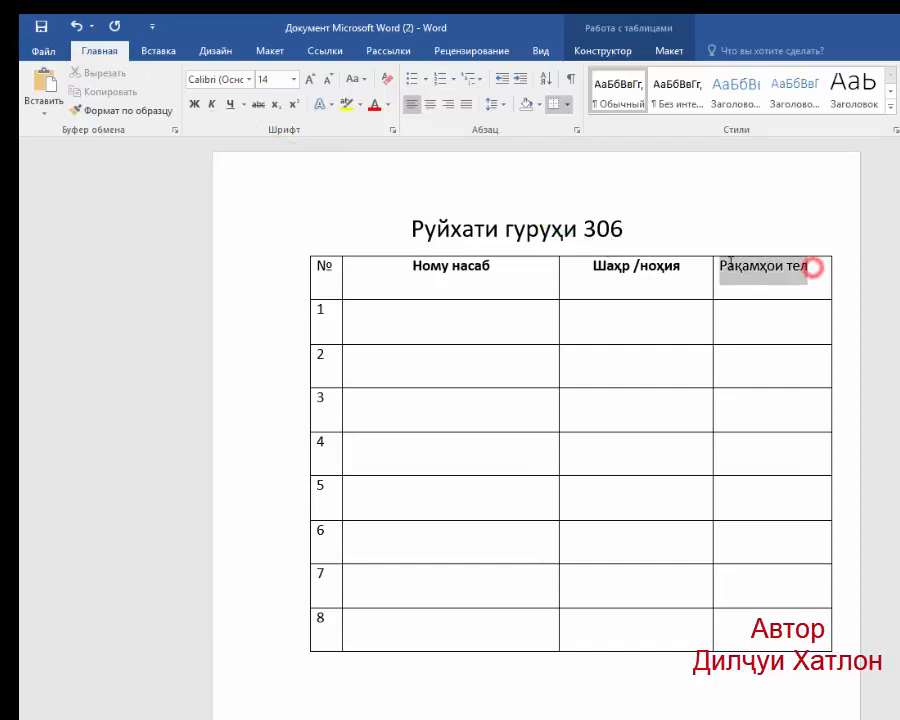
pyautogui.click(194, 105)
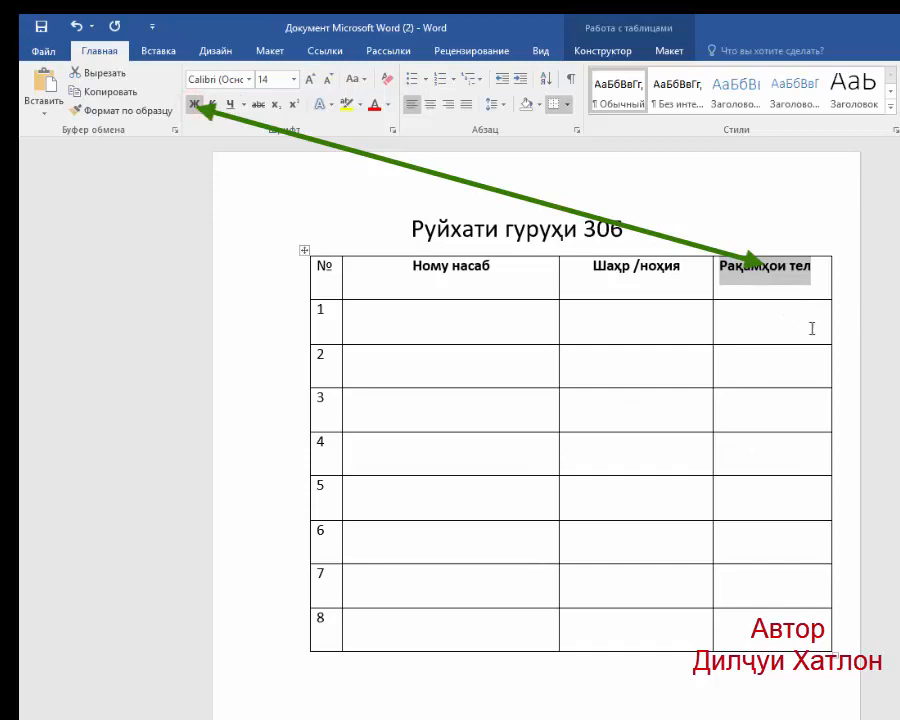
# Enter the first person's full name in row 1 under "Ному насаб".
pyautogui.click(352, 311)
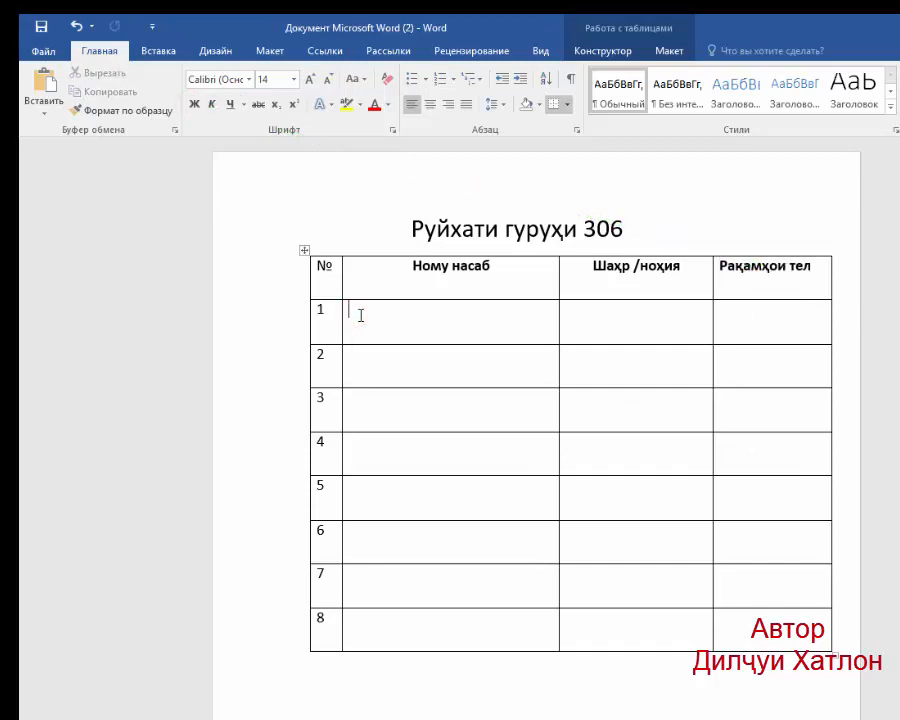
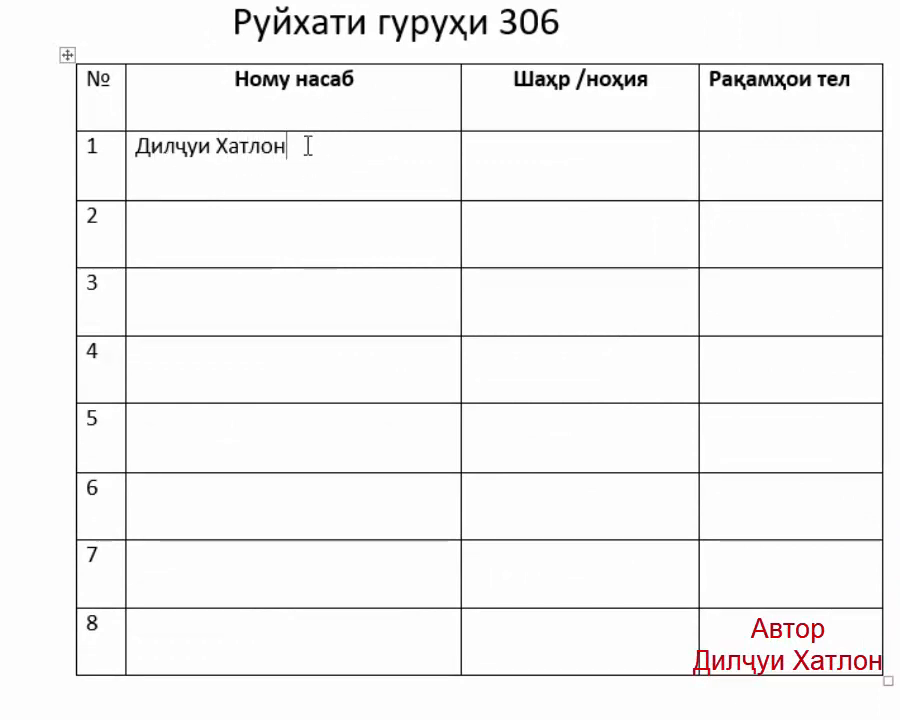
# Select the name in row 1 of the "Ному насаб" column.
pyautogui.click(360, 149)
pyautogui.moveTo(330, 160); pyautogui.dragTo(180, 145)
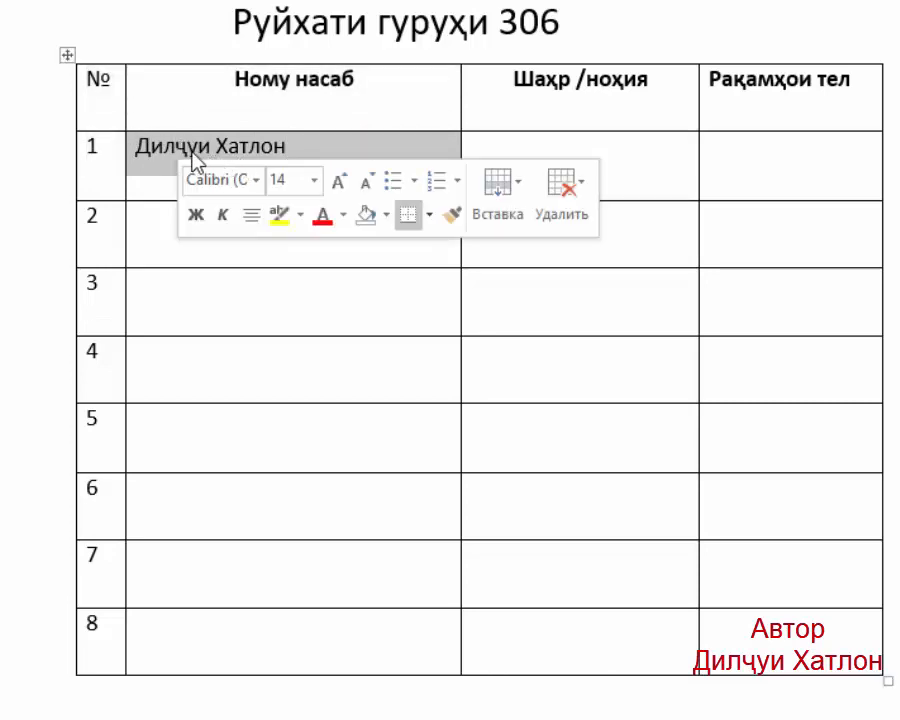